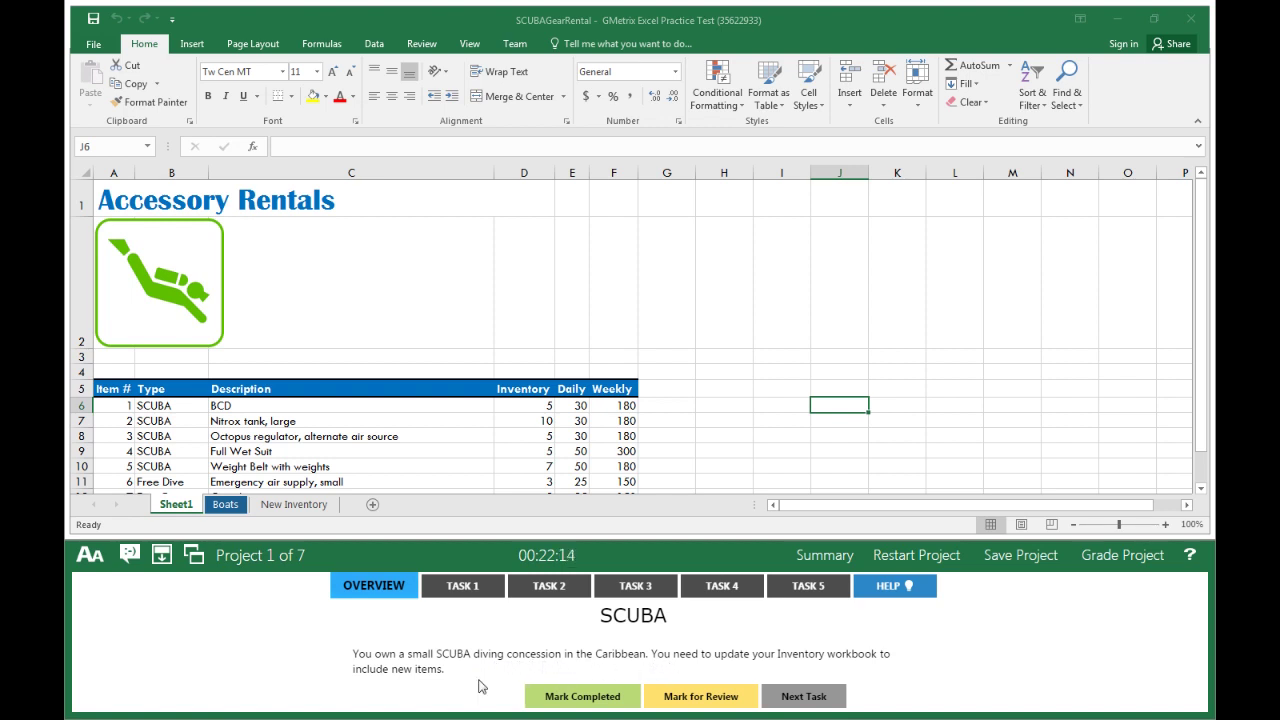
Show the first task: import MoreToys.csv onto Sheet1 at cell A16
left_click(476, 586)
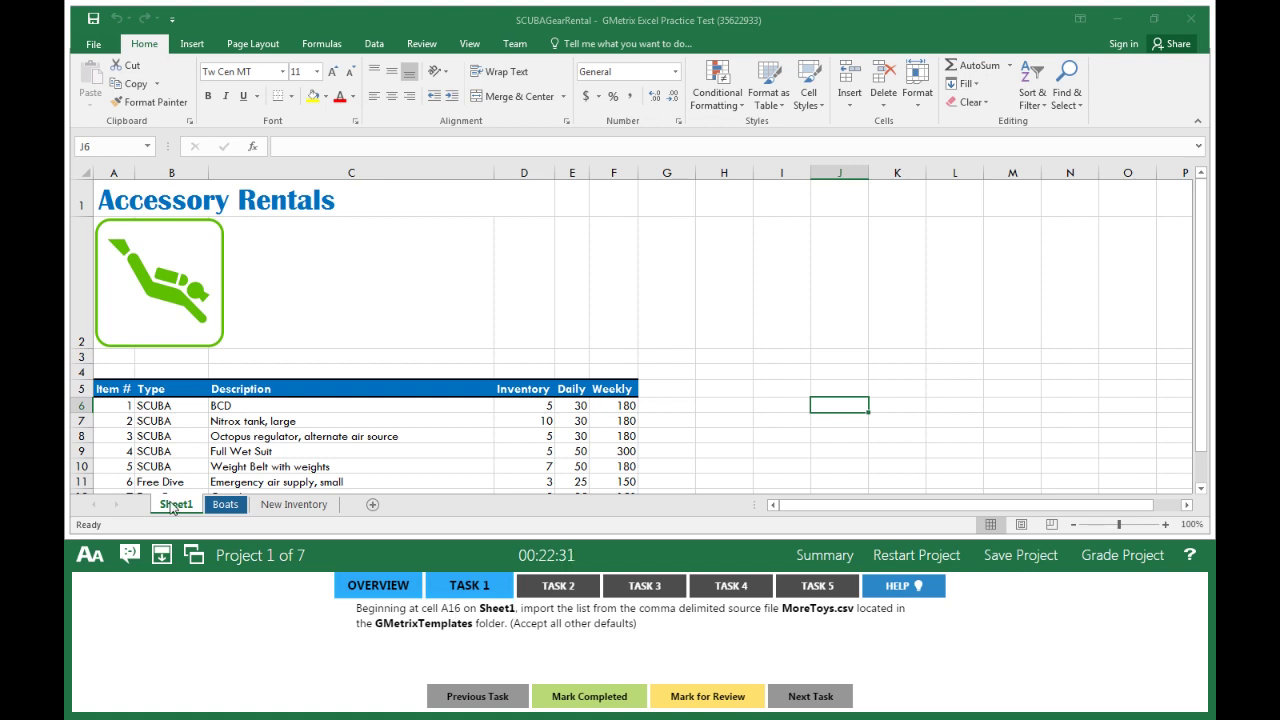
Select cell A16, below the Sheet1 Accessory Rentals table, as the import start
scroll(168, 455, "down", 1)
scroll(168, 455, "down", 1)
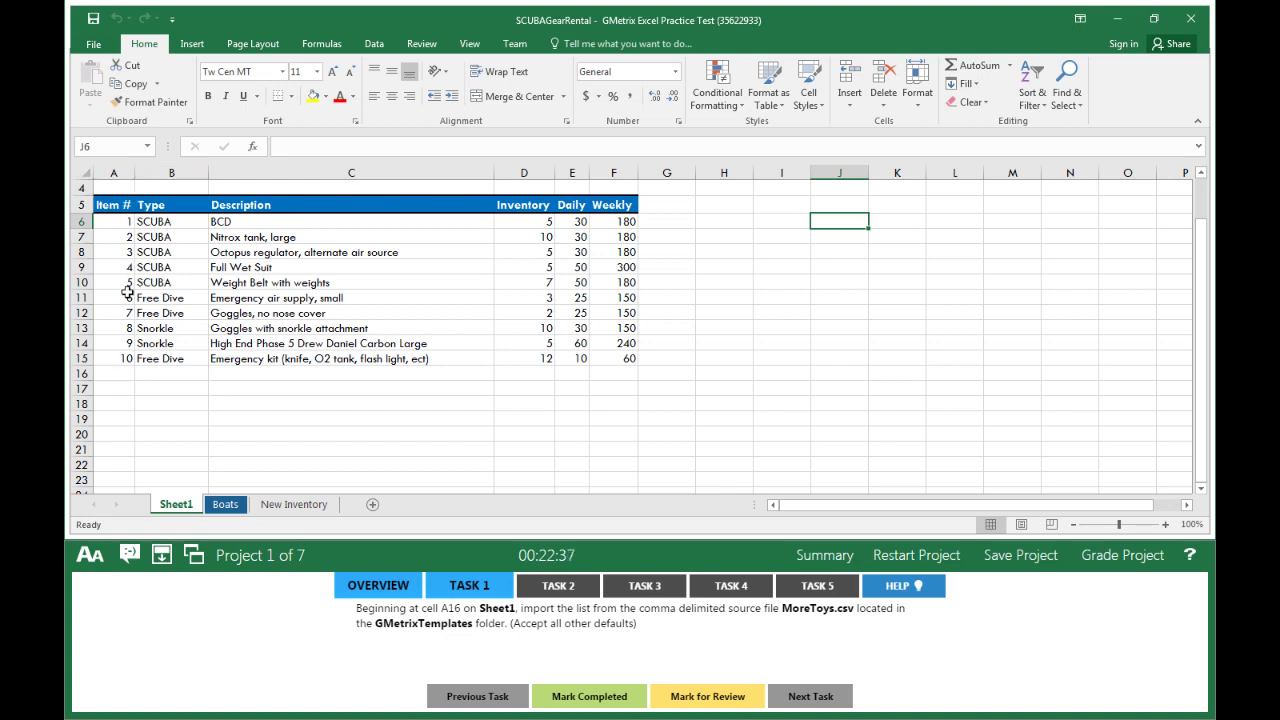
left_click(119, 371)
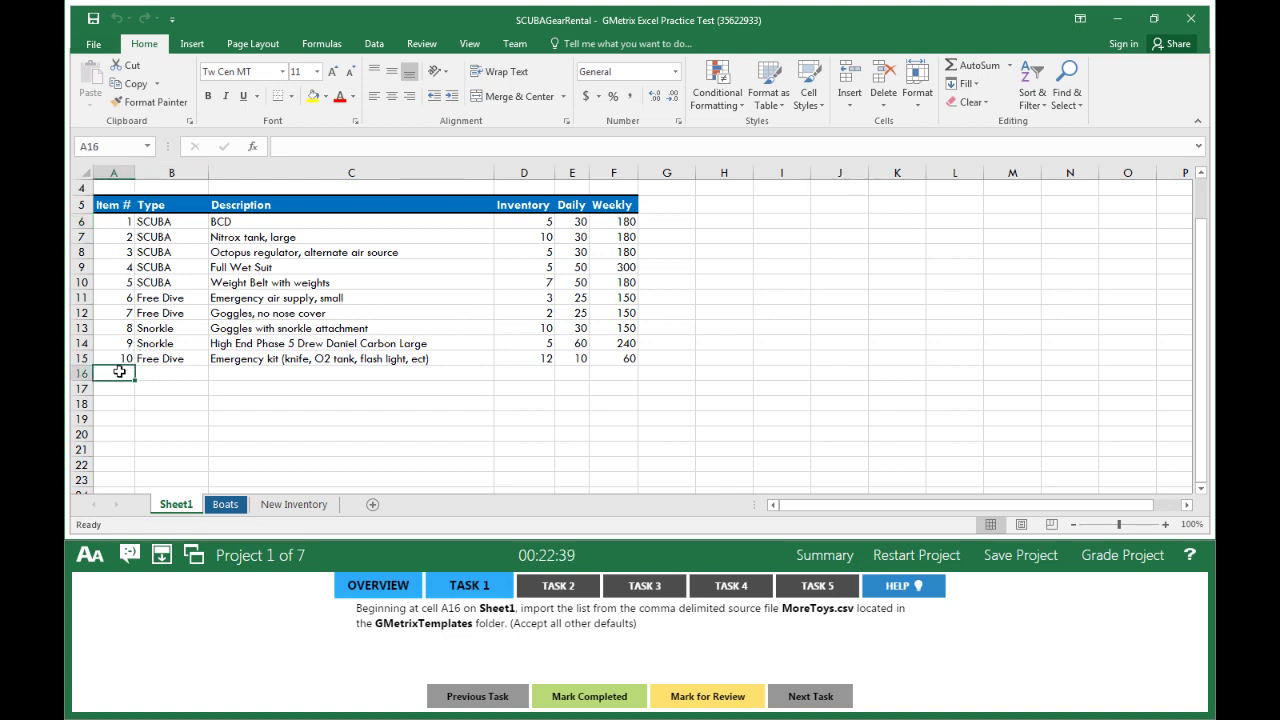
left_click(375, 46)
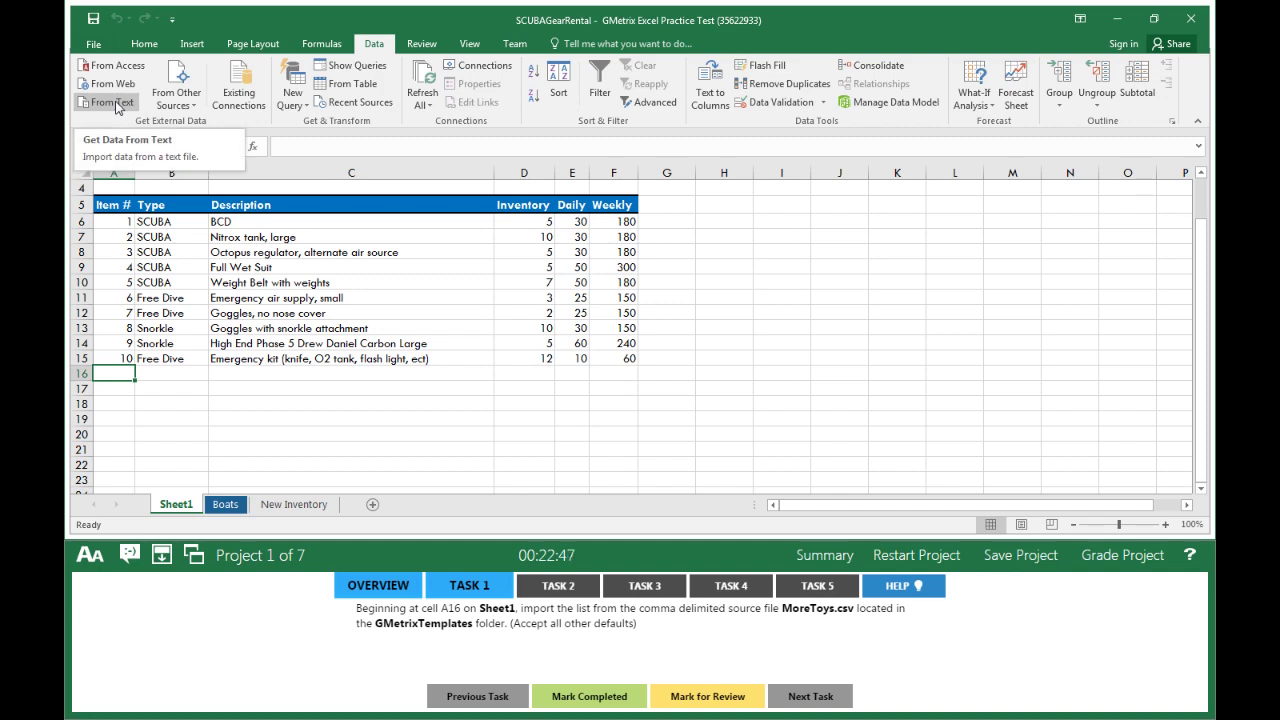
Choose MoreToys.csv from the GMetrixTemplates folder as the text file to import
left_click(113, 102)
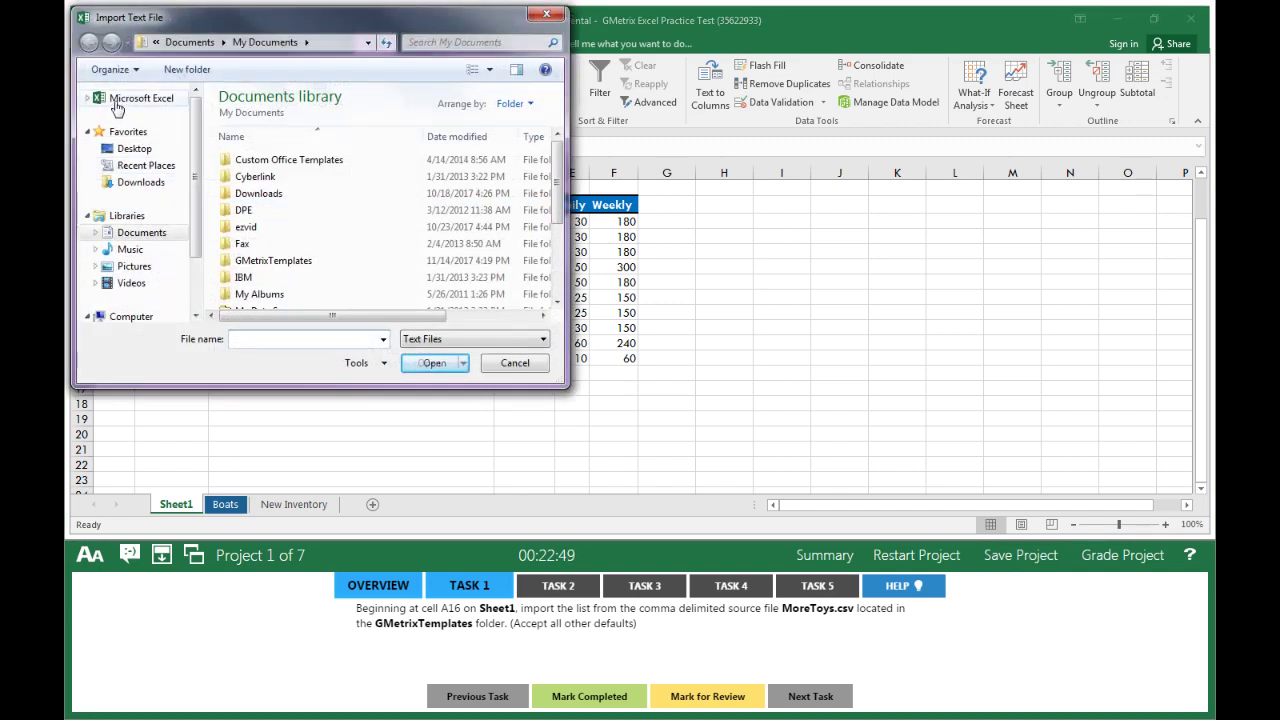
left_click(297, 262)
left_click(420, 365)
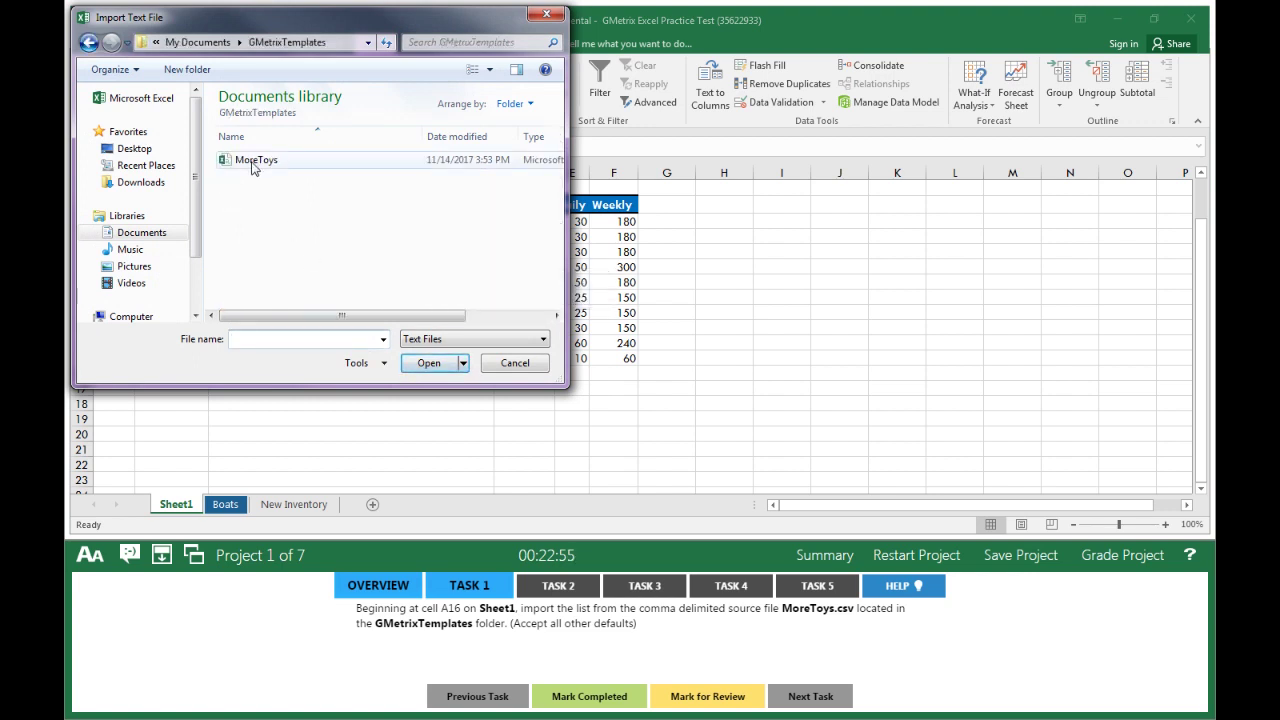
left_click(255, 160)
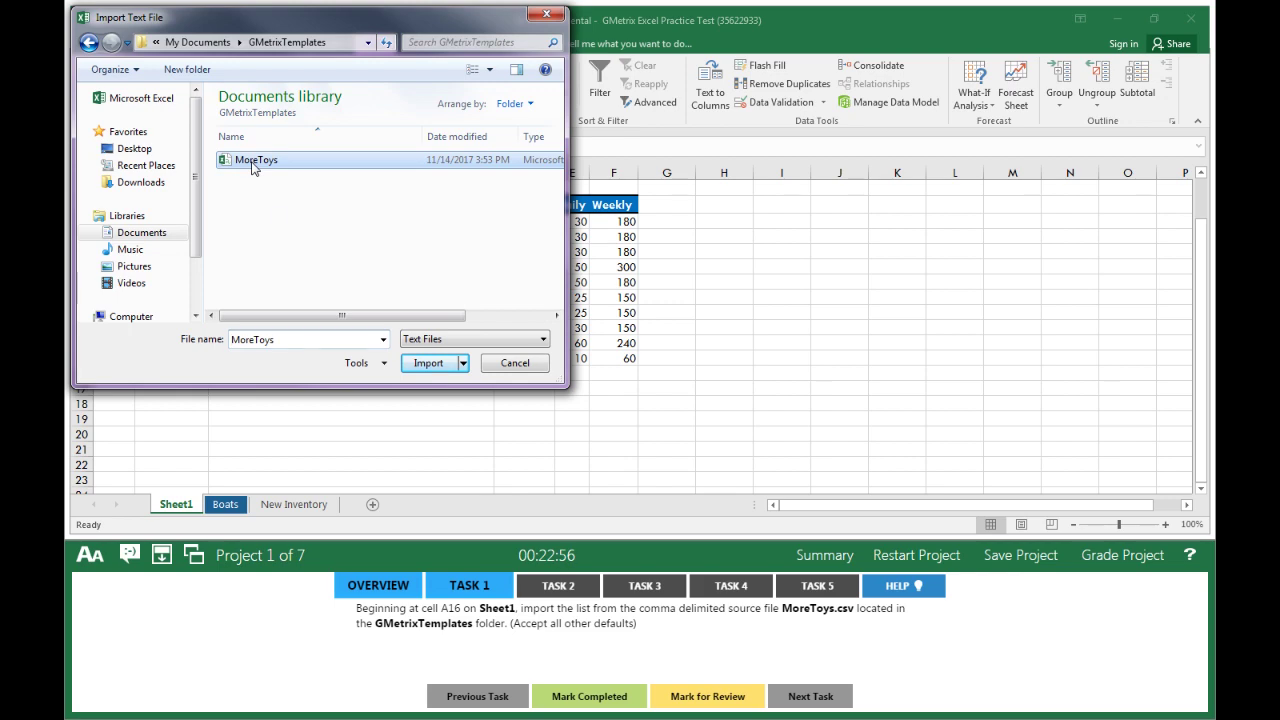
left_click(424, 363)
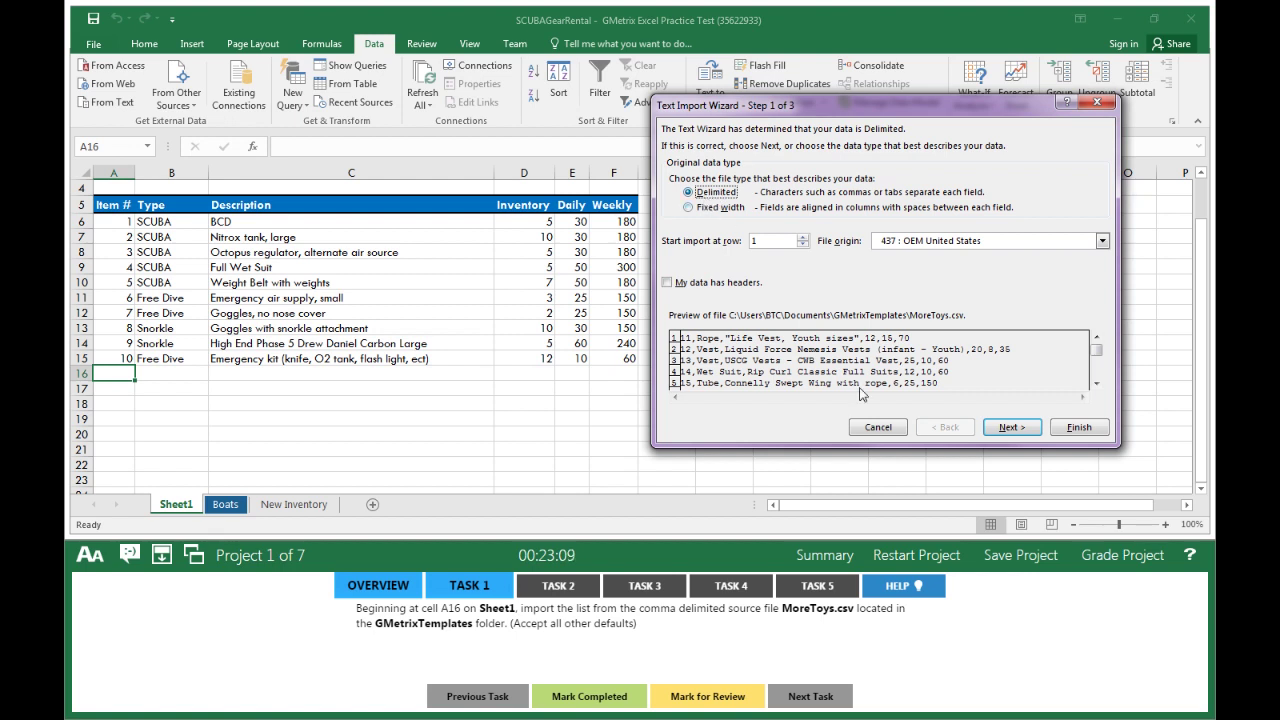
Set the Text Import Wizard to split MoreToys on commas instead of tabs
left_click(1012, 427)
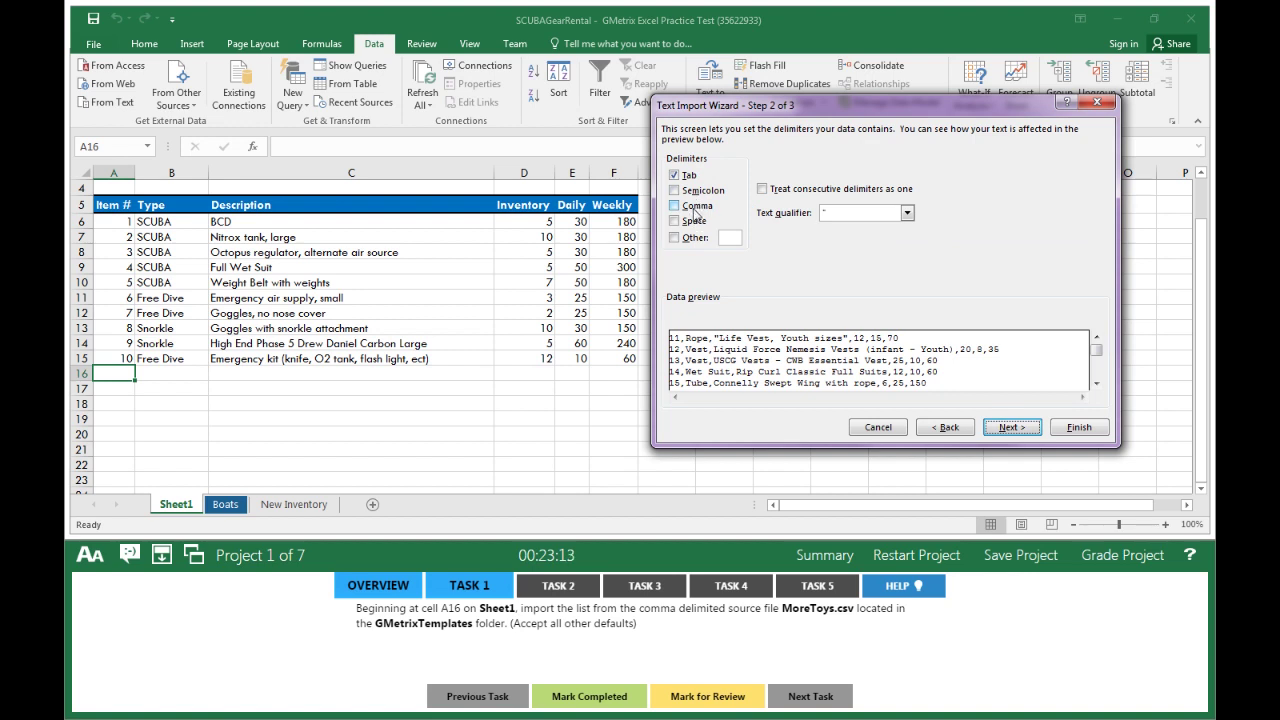
left_click(674, 175)
left_click(674, 205)
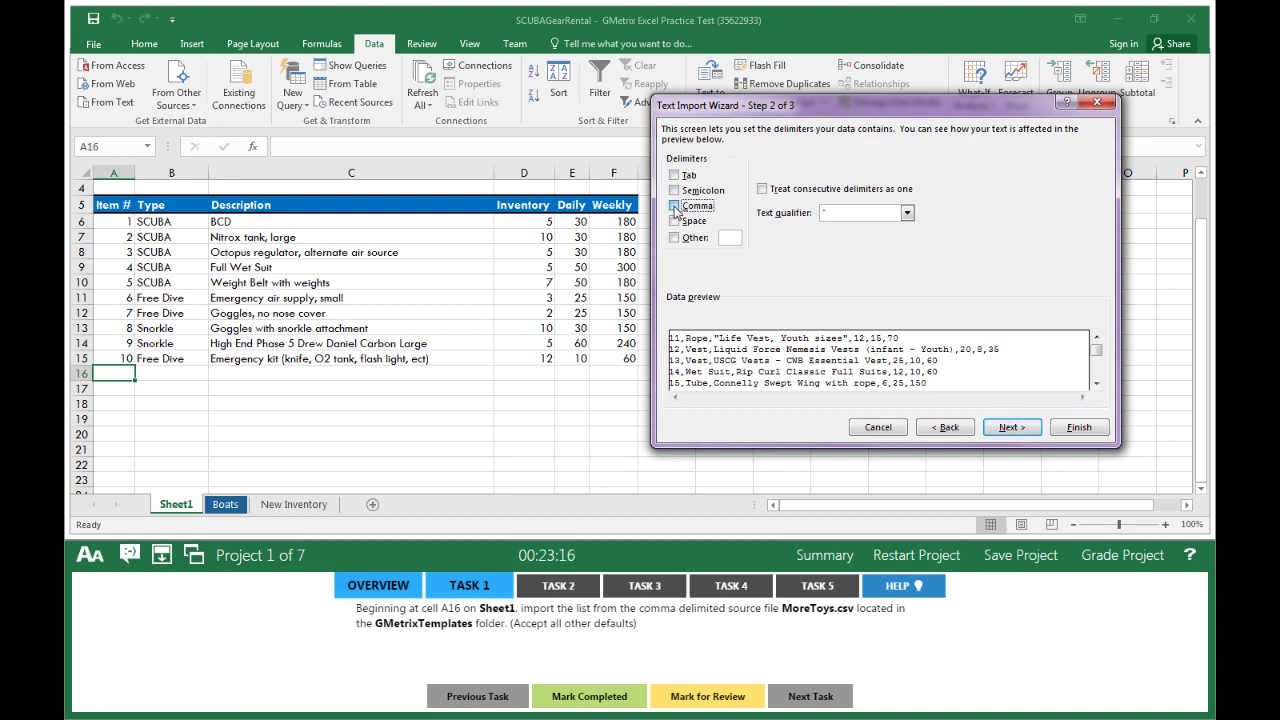
left_click(1011, 427)
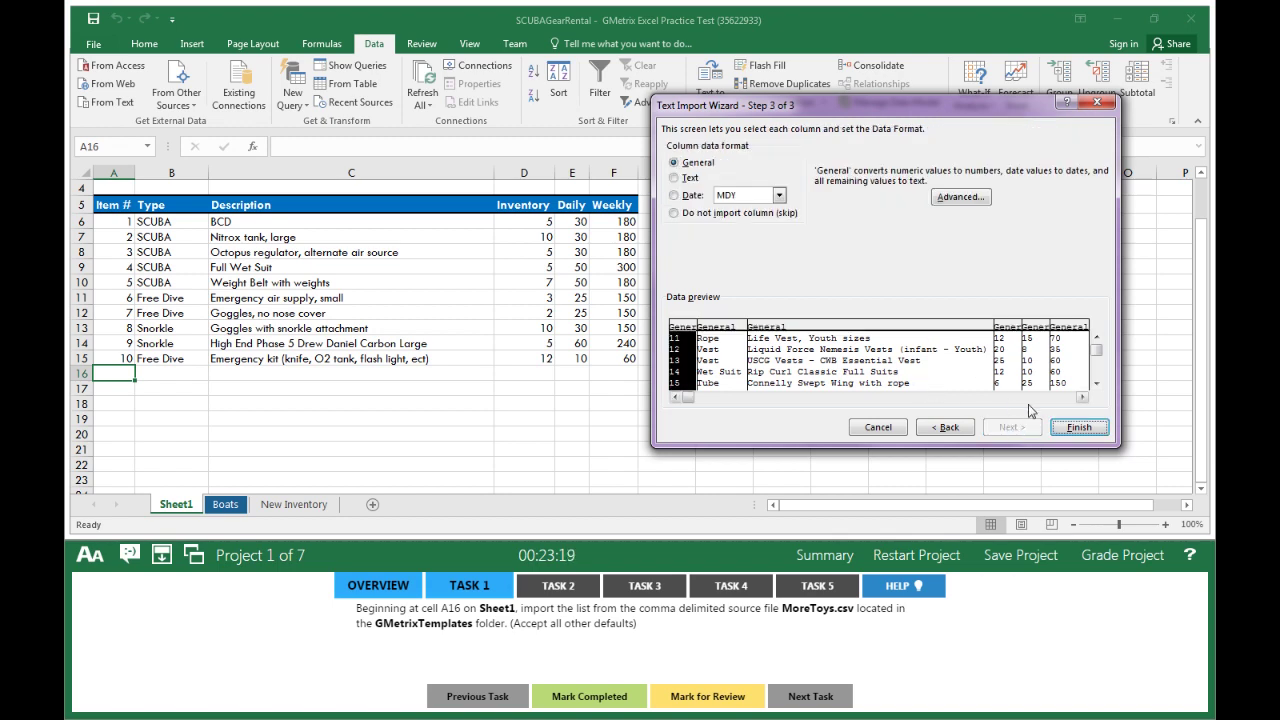
left_click(1066, 428)
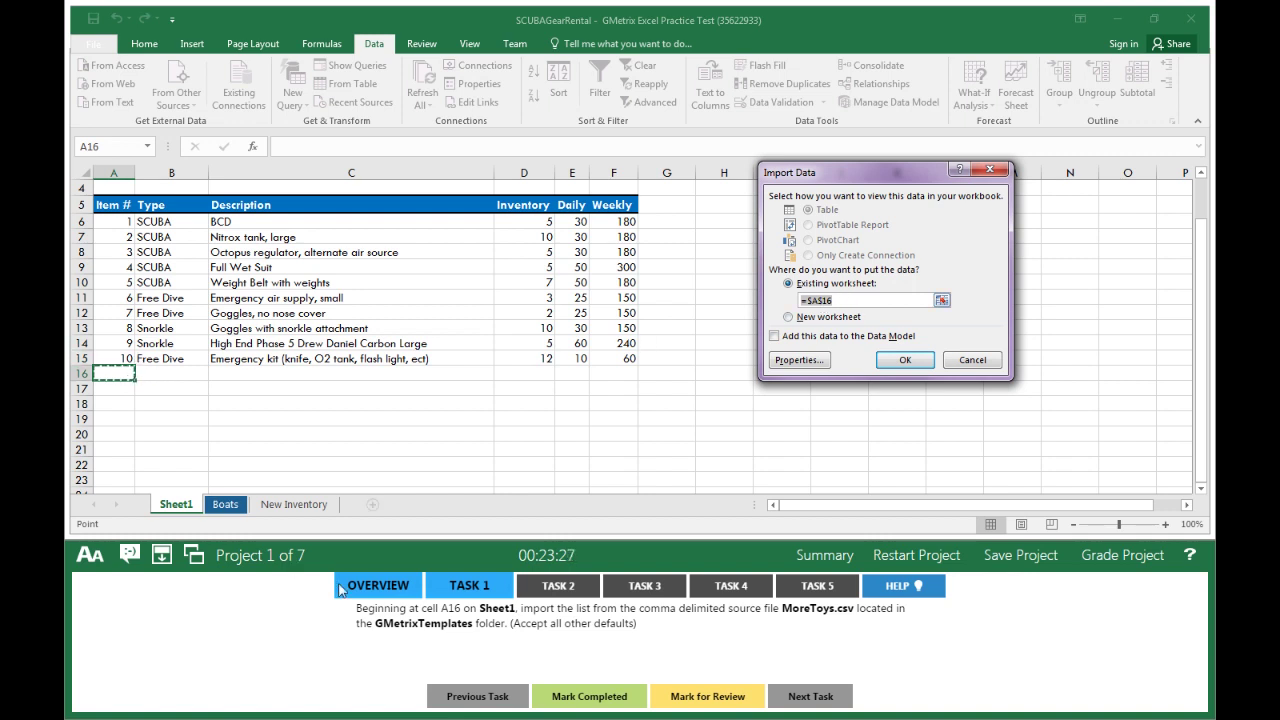
Import MoreToys items 11–18 into Sheet1 at A16 and mark the first task completed
left_click(904, 360)
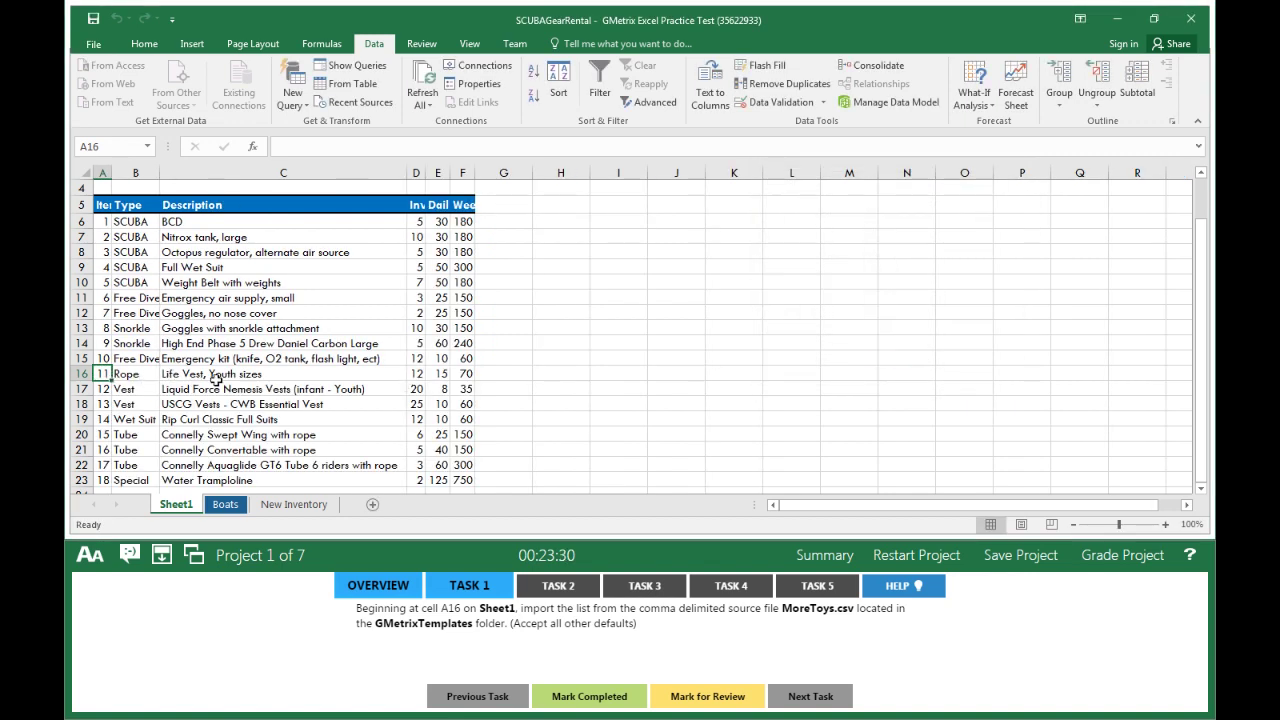
left_click(575, 702)
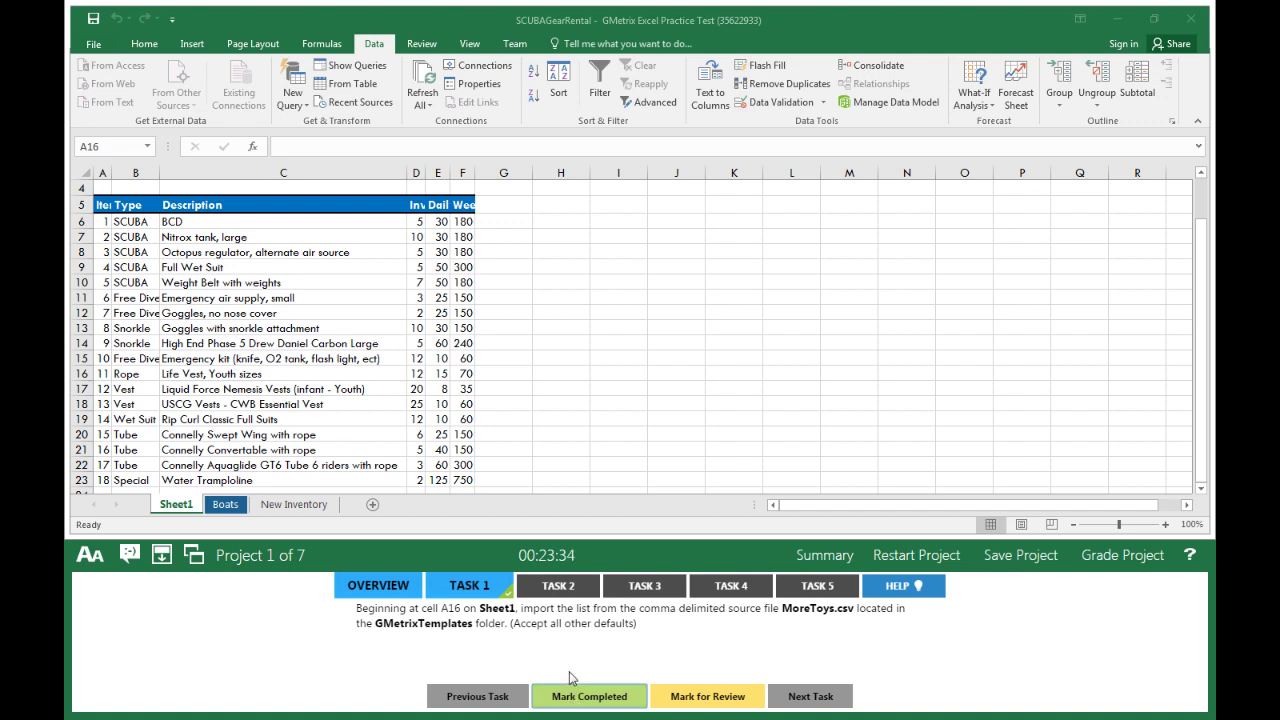
left_click(555, 588)
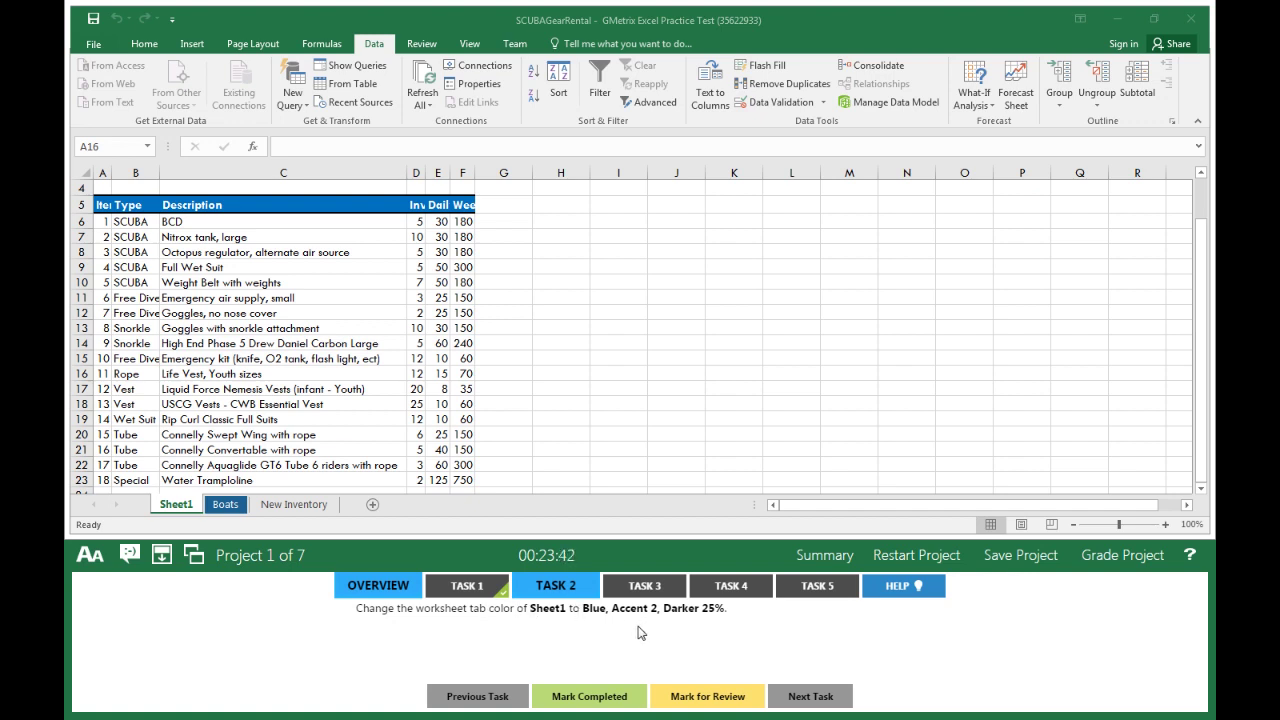
Colour the Sheet1 tab Blue, Accent 2, Darker 25% and mark the task completed
left_click(178, 505)
right_click(179, 505)
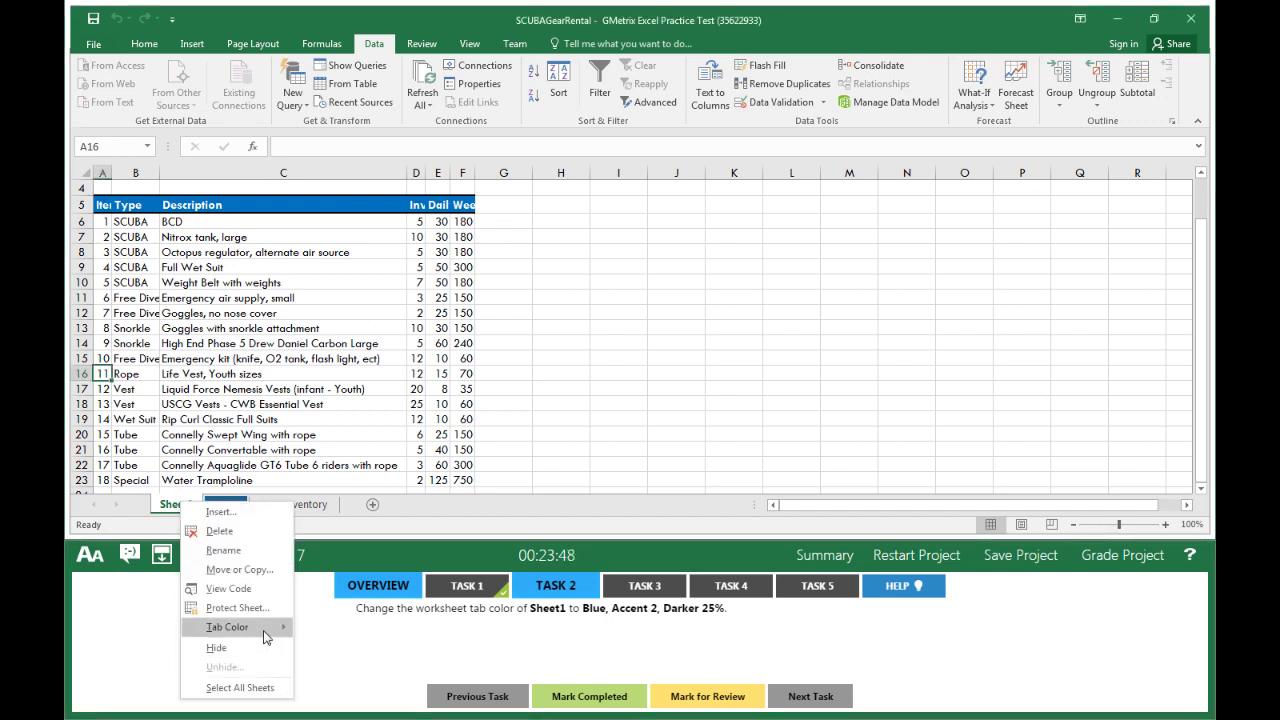
mouse_move(228, 627)
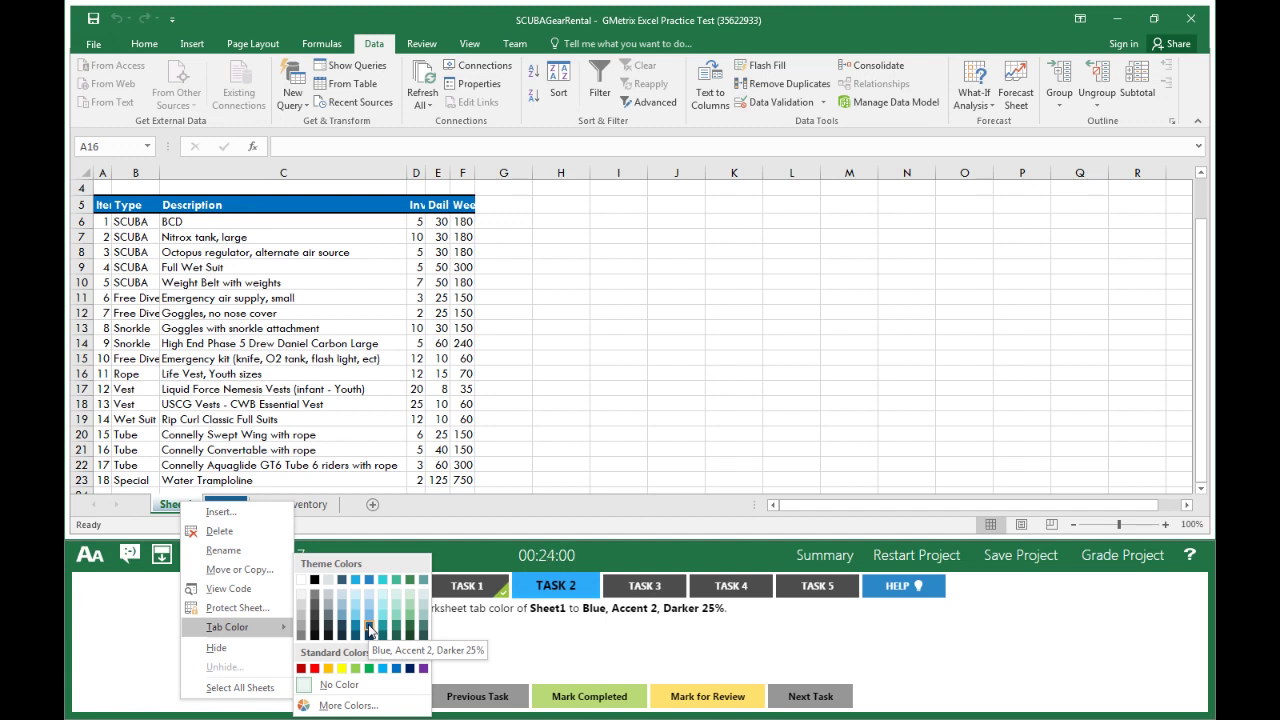
left_click(369, 628)
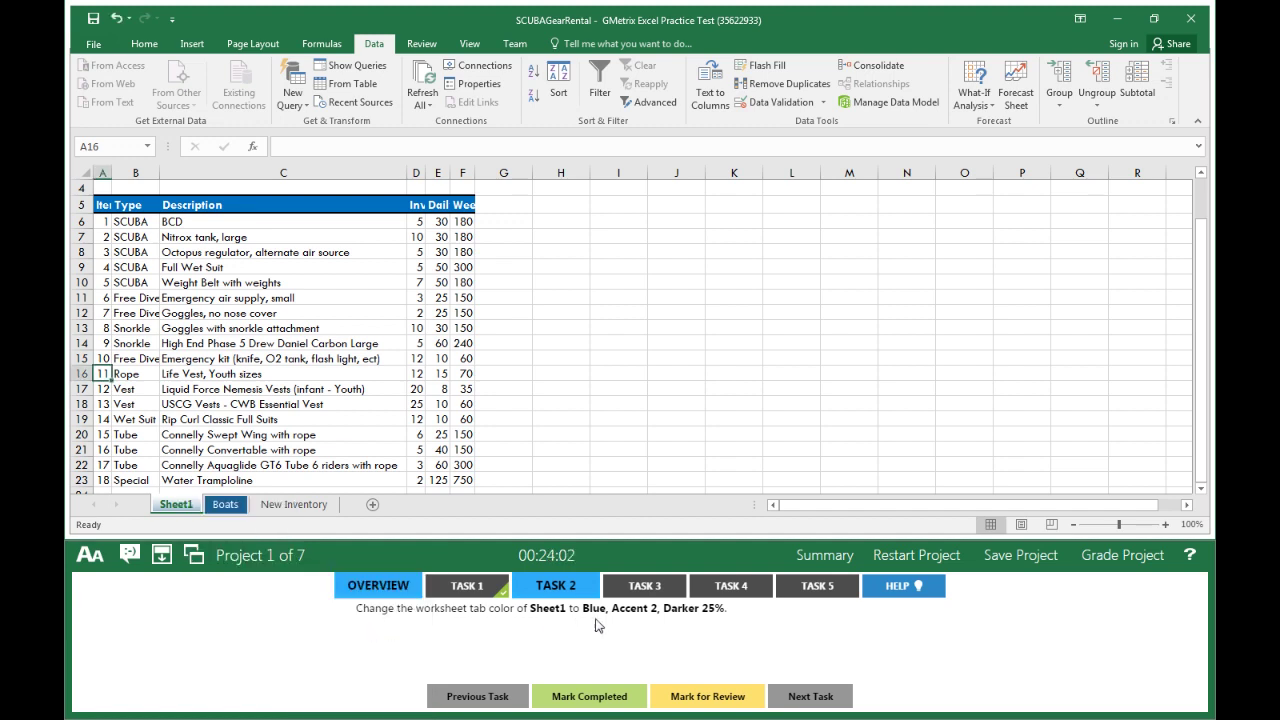
left_click(598, 703)
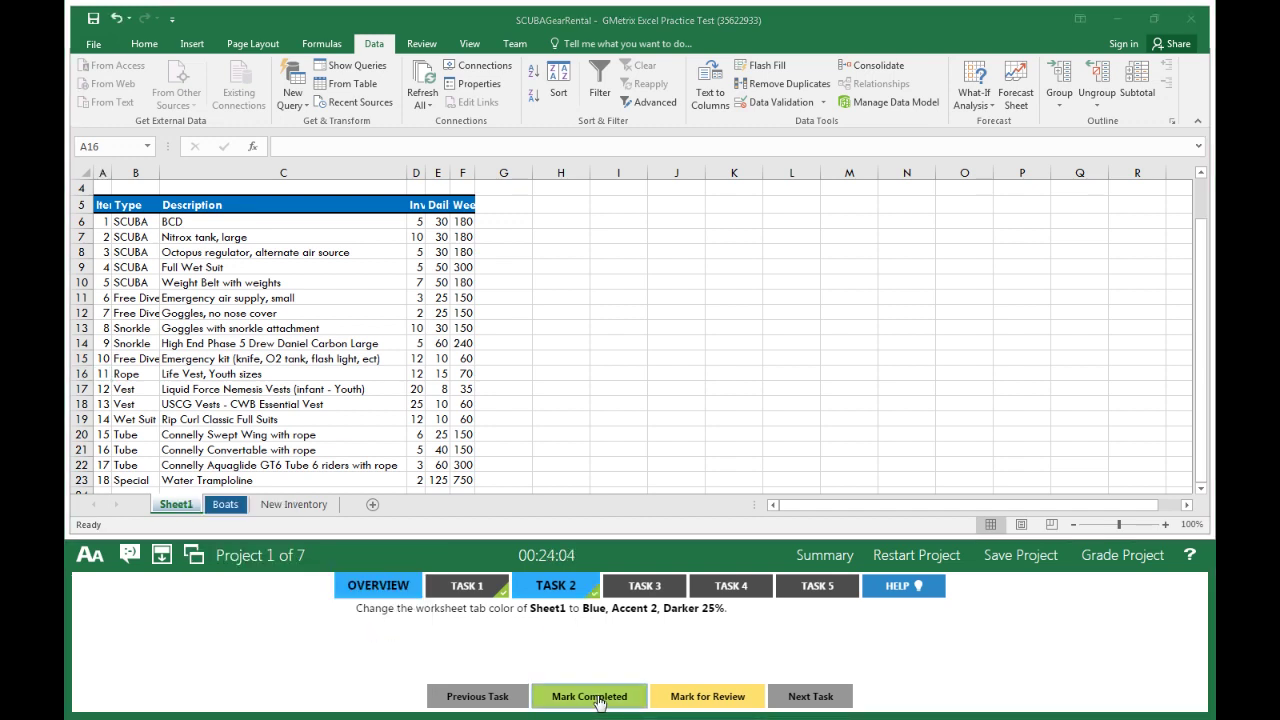
Copy the eight boat inventory rows A2:D9 from the New Inventory sheet
left_click(646, 587)
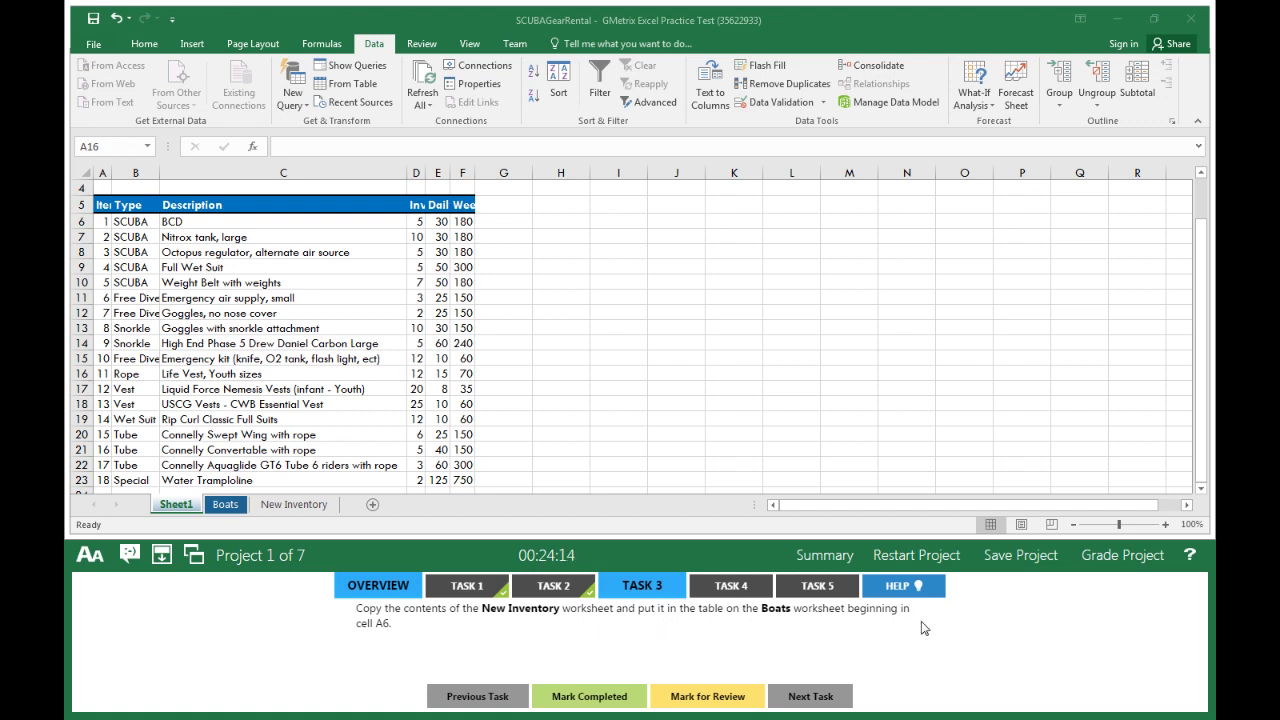
left_click(293, 504)
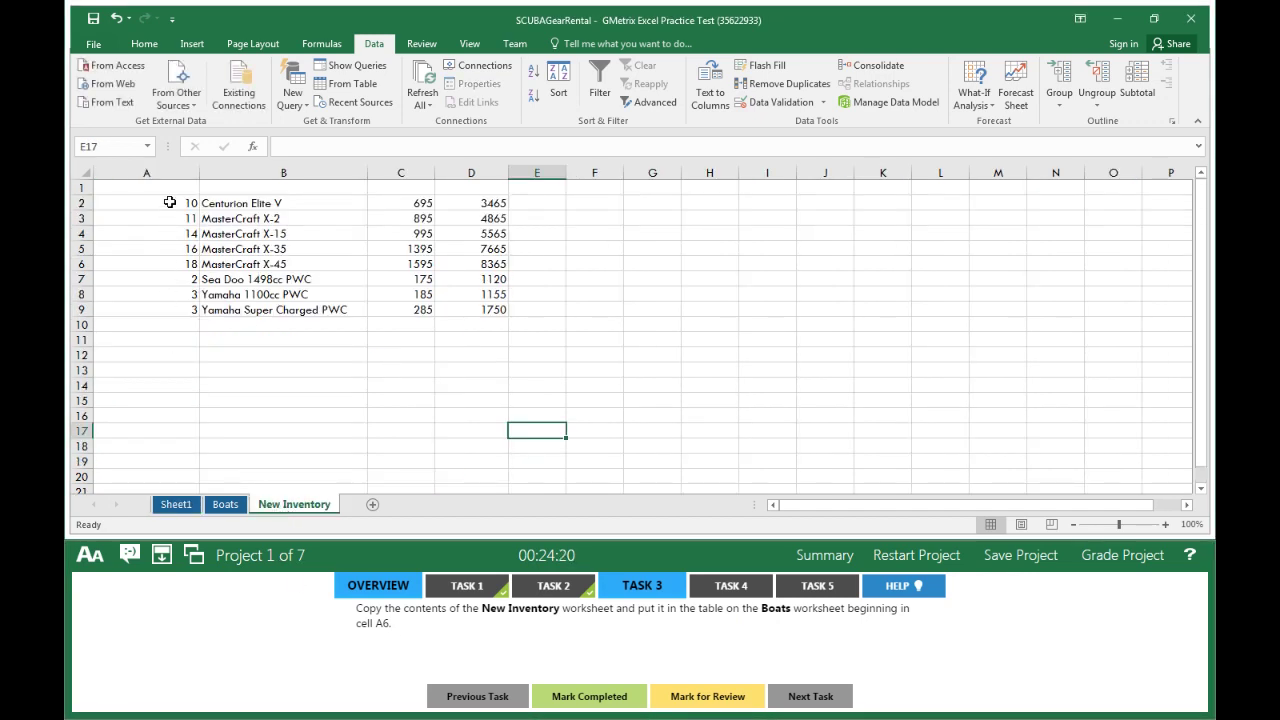
left_click_drag(170, 202, 457, 314)
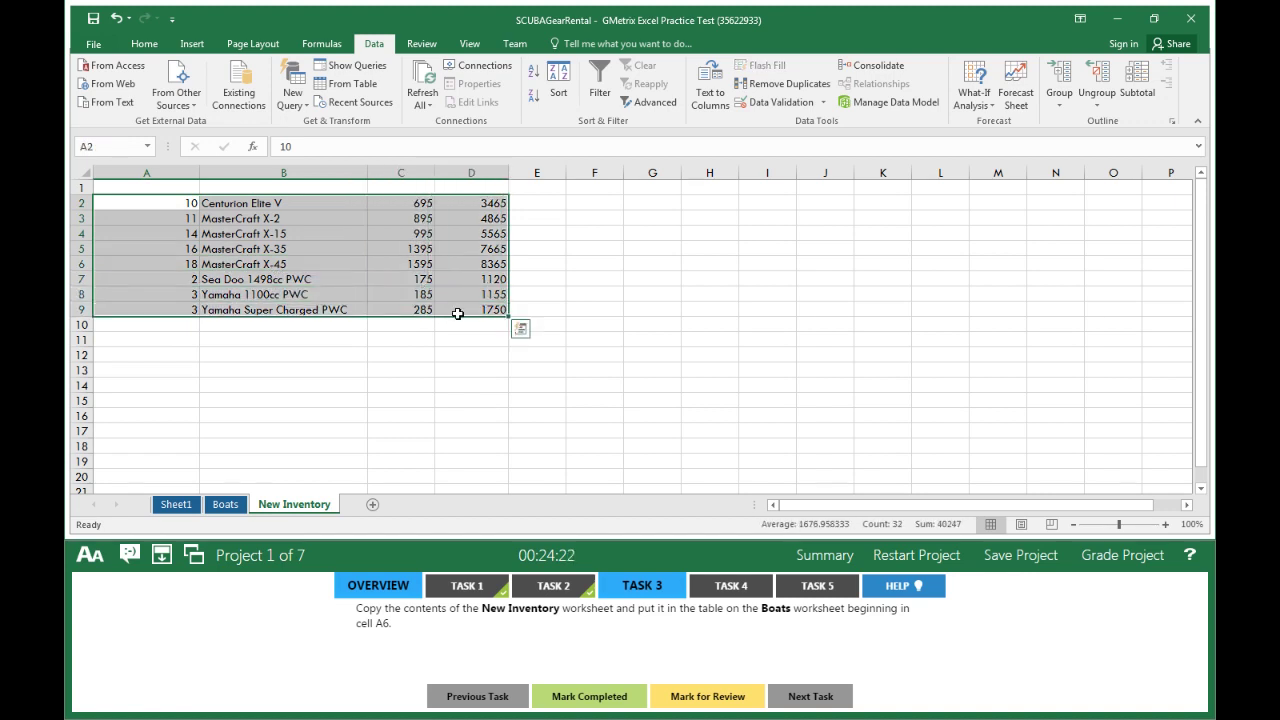
left_click(140, 45)
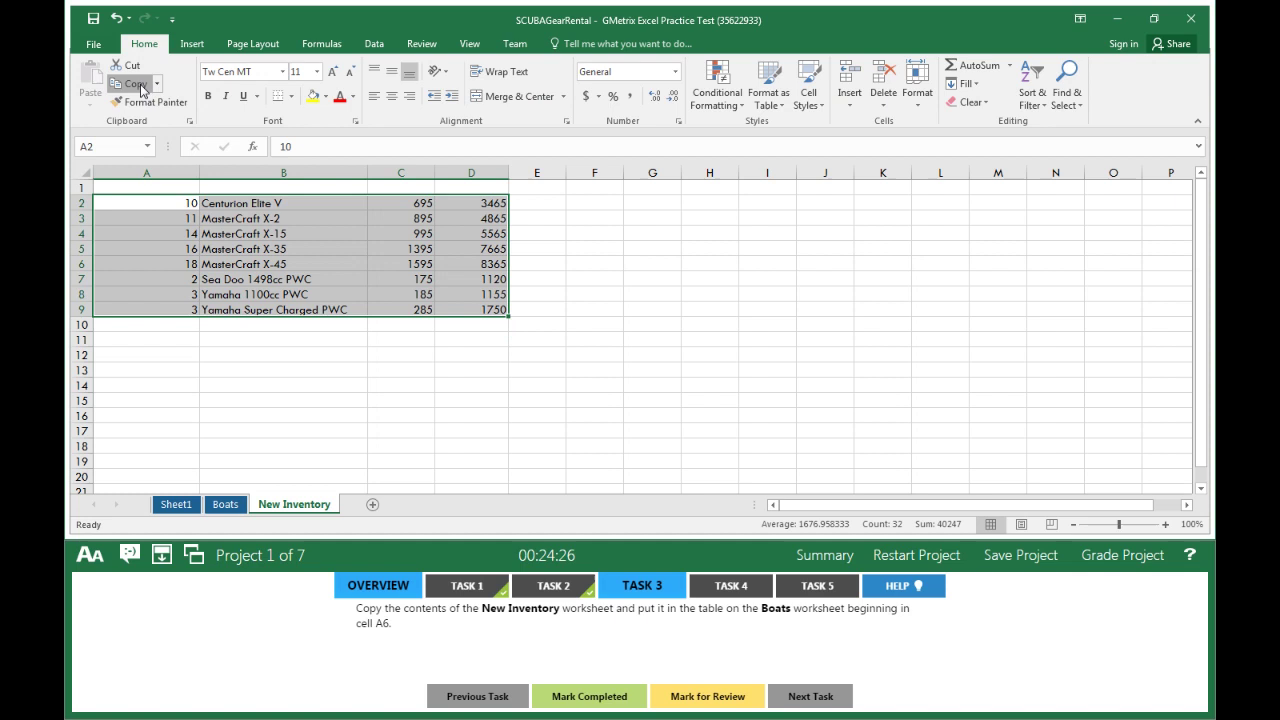
left_click(136, 84)
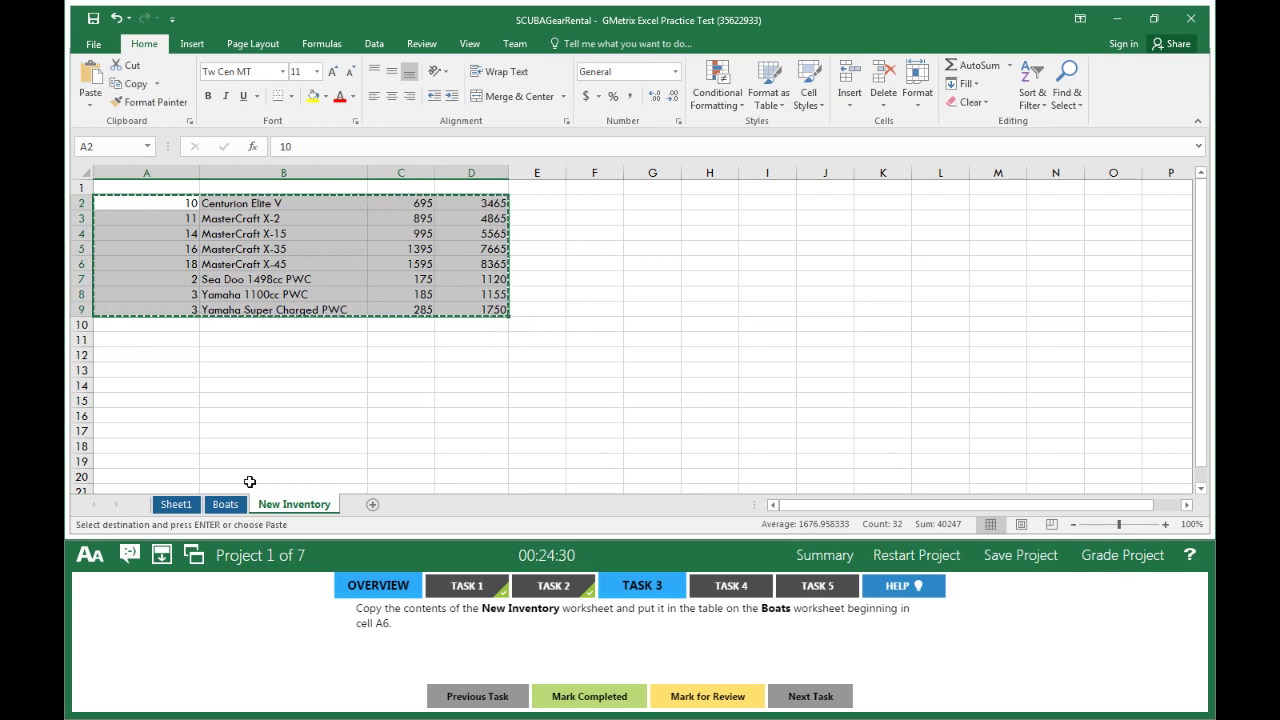
Paste the copied boat inventory into the Boats table at A6 and mark the task completed
left_click(225, 504)
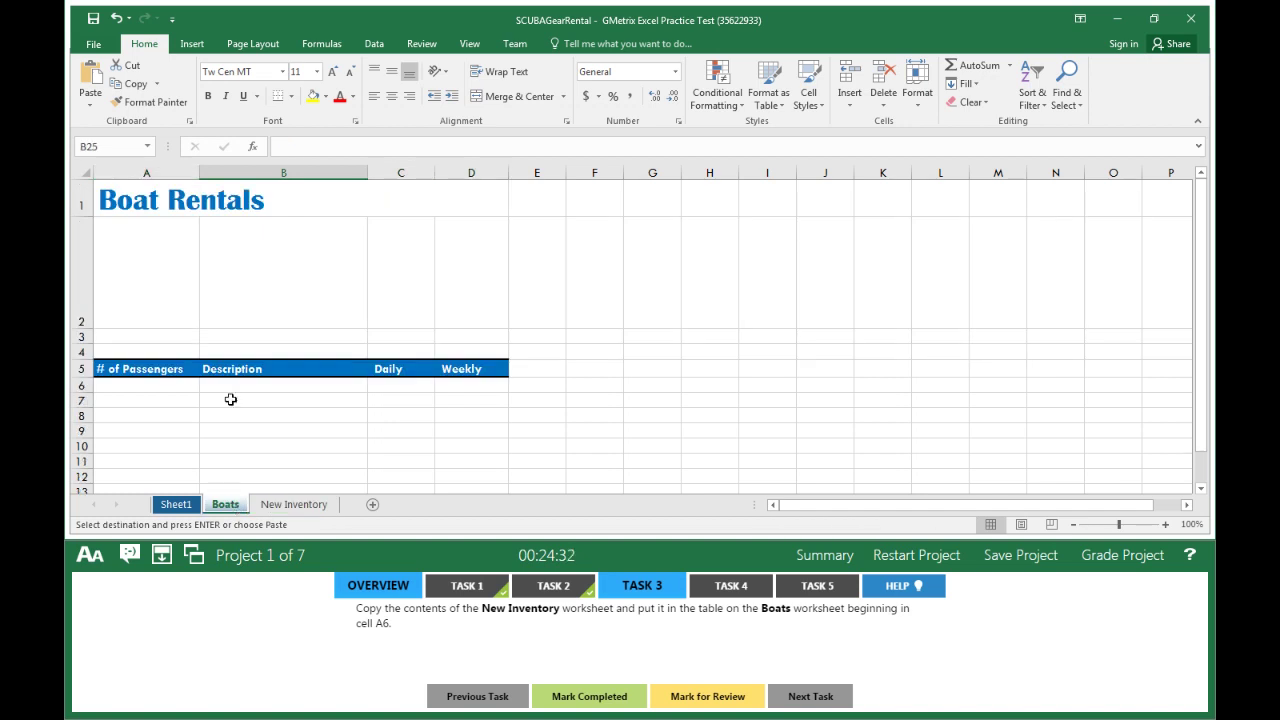
left_click(136, 384)
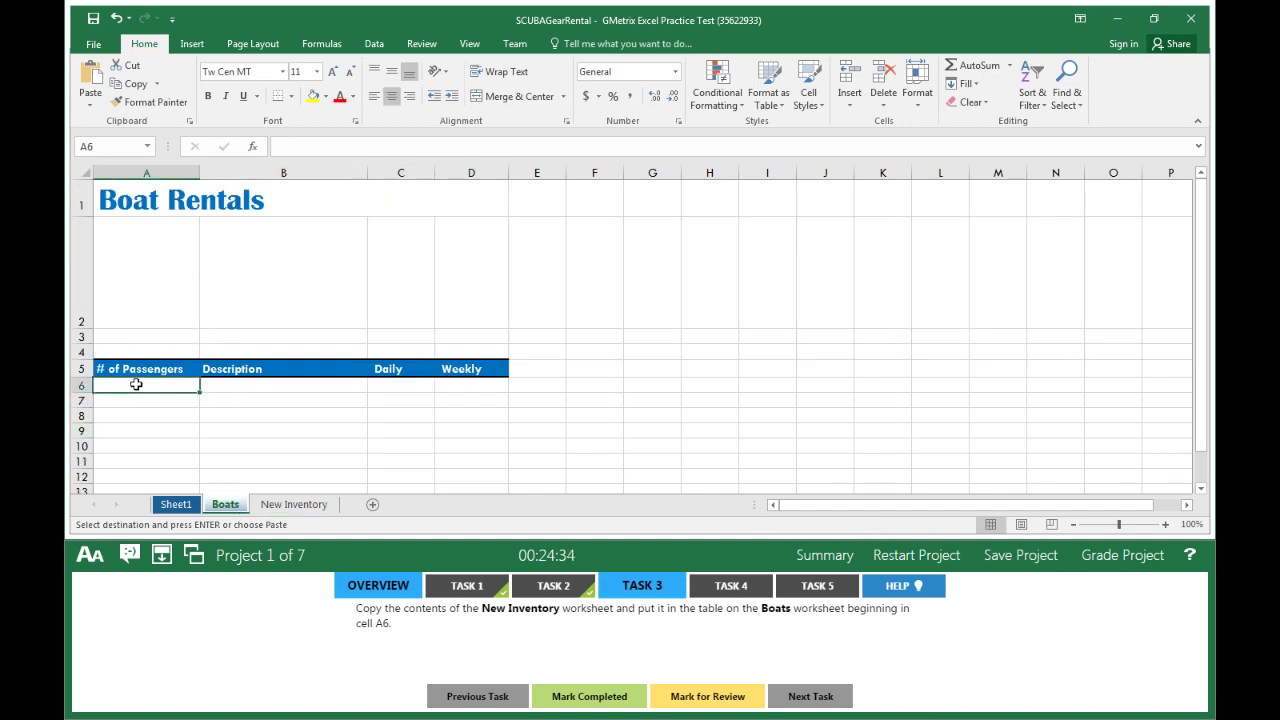
left_click(89, 77)
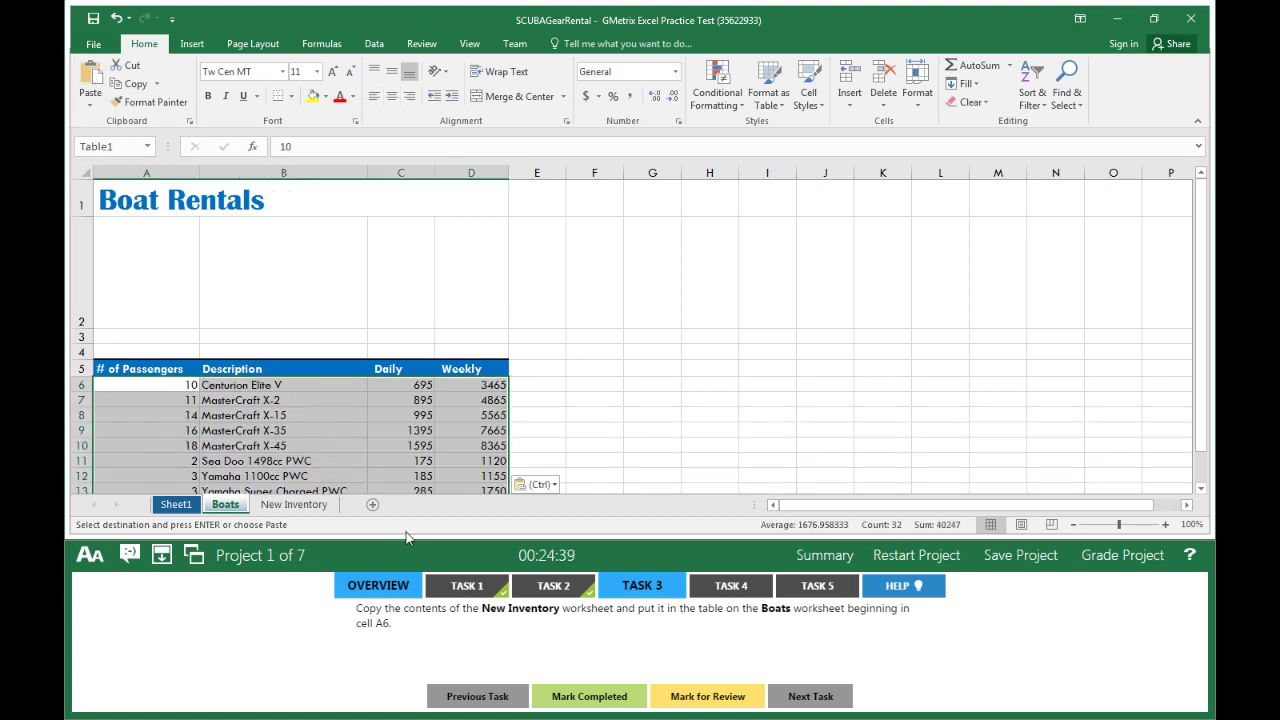
left_click(598, 707)
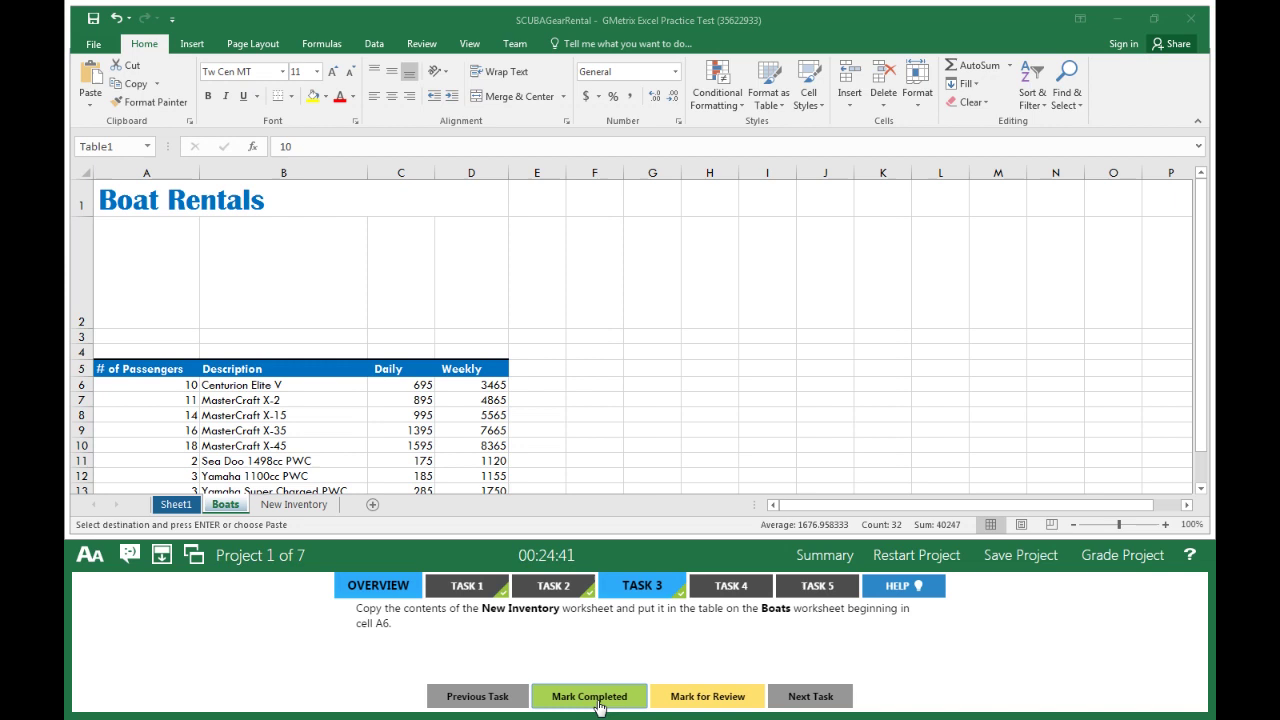
left_click(737, 588)
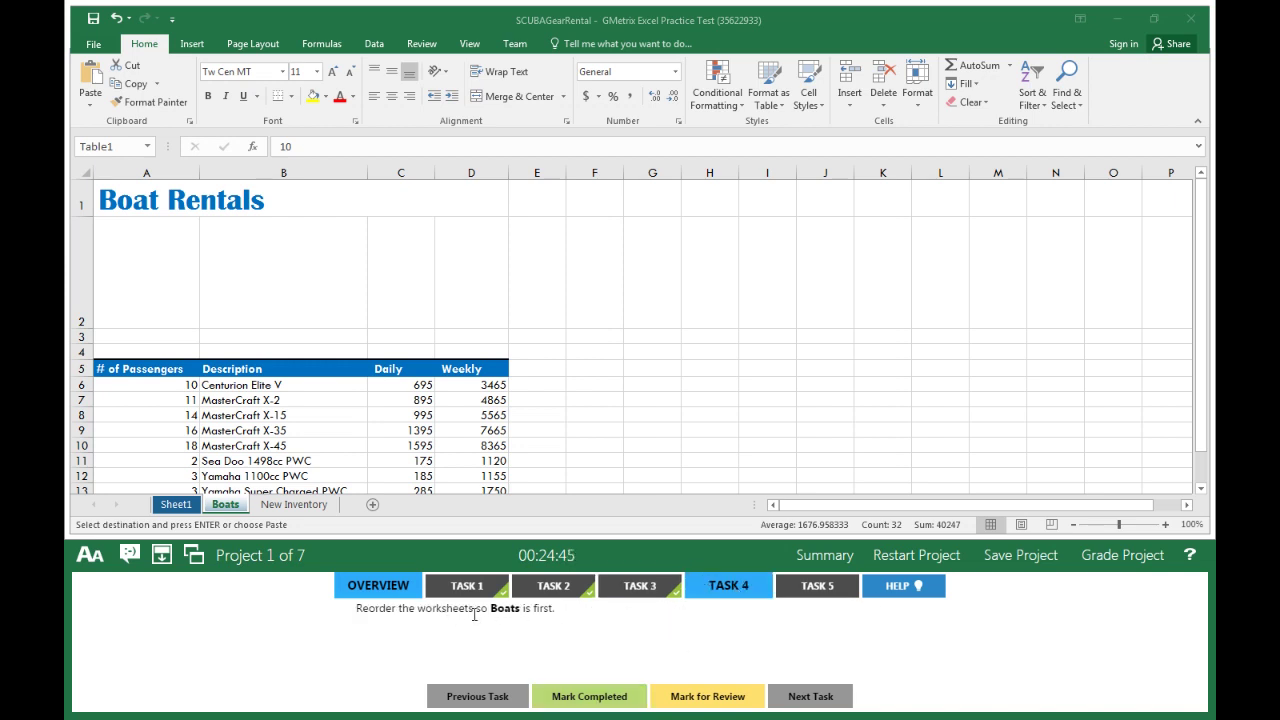
Move the Boats worksheet to first position, ahead of Sheet1, and mark the task completed
left_click(236, 510)
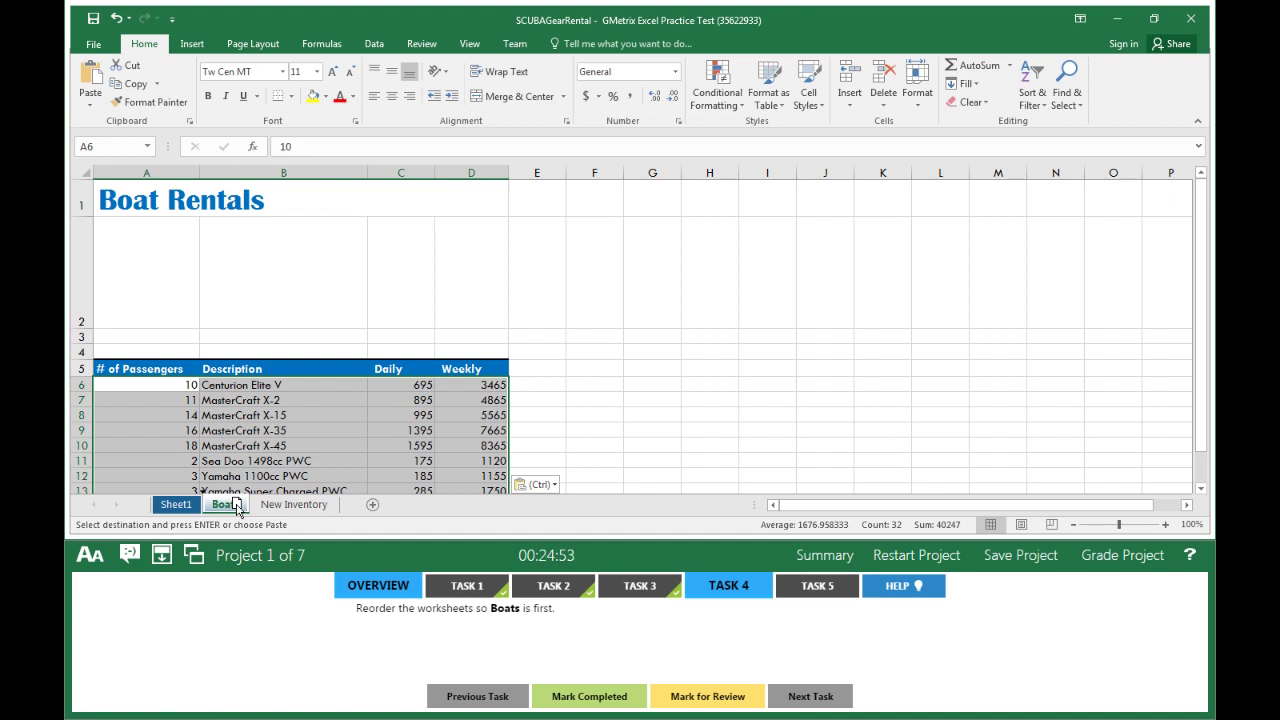
left_click_drag(236, 510, 150, 510)
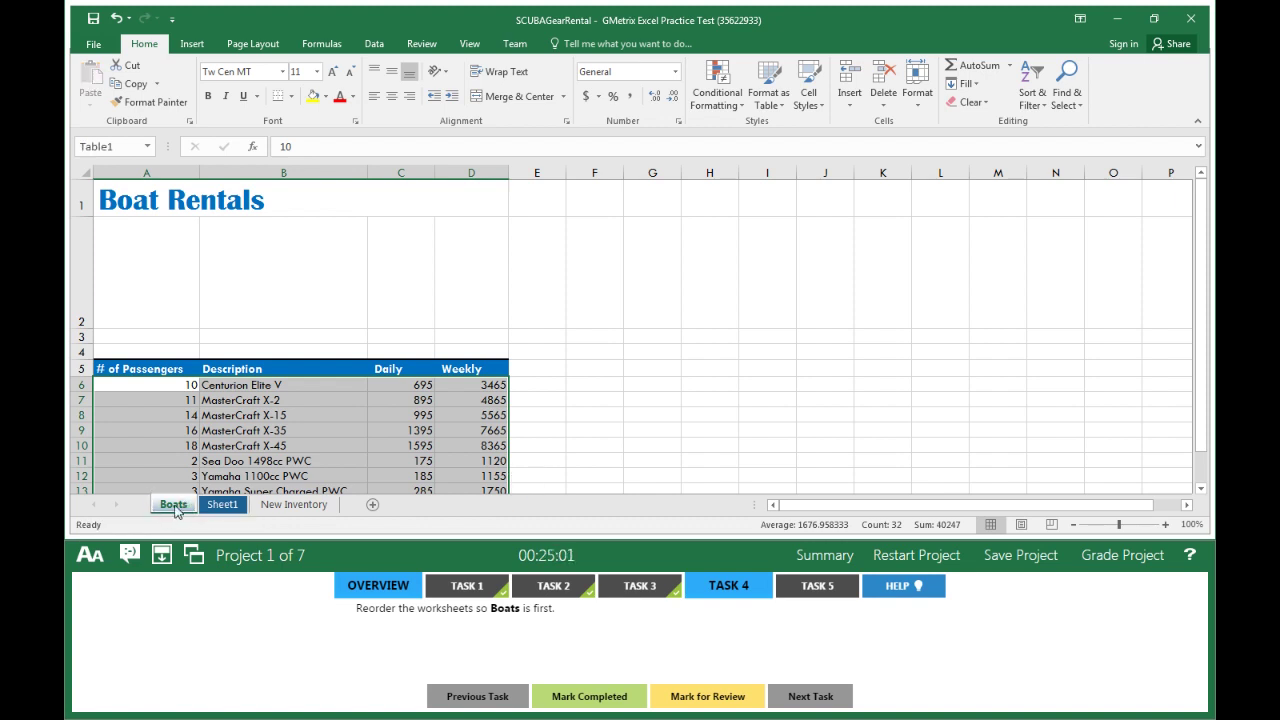
left_click(601, 700)
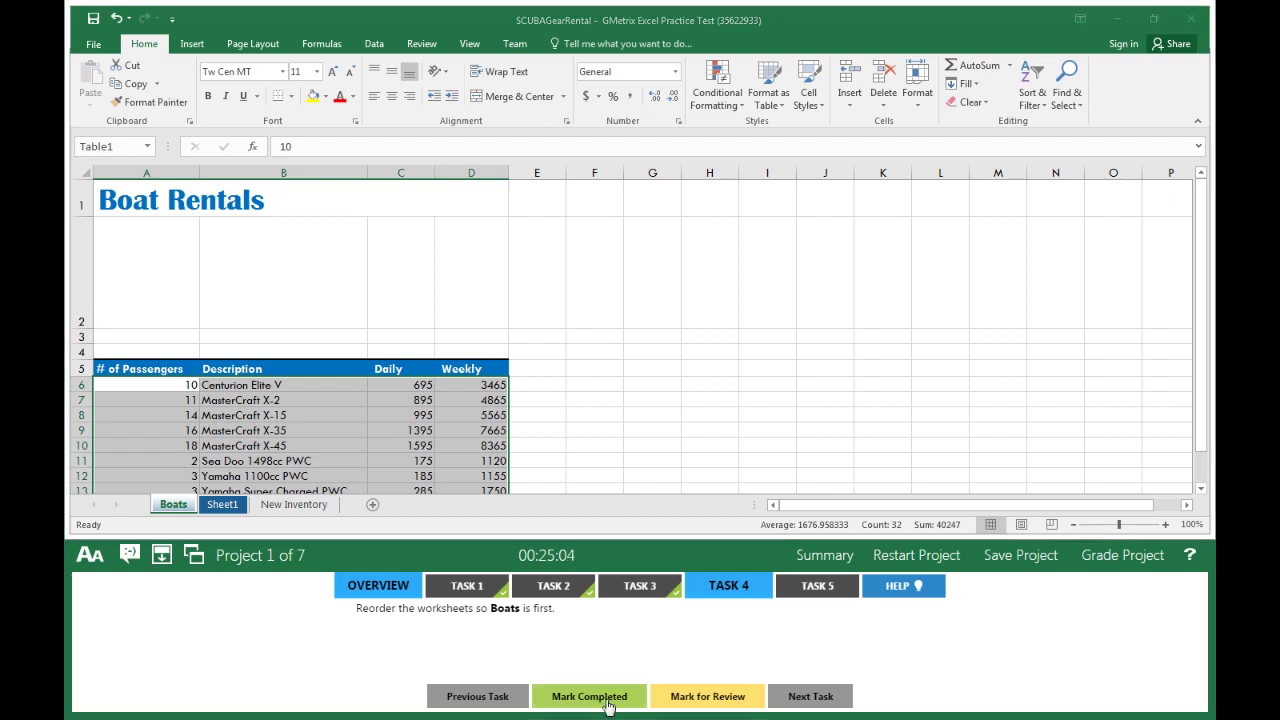
Hide the New Inventory worksheet and mark the fifth task completed
left_click(810, 590)
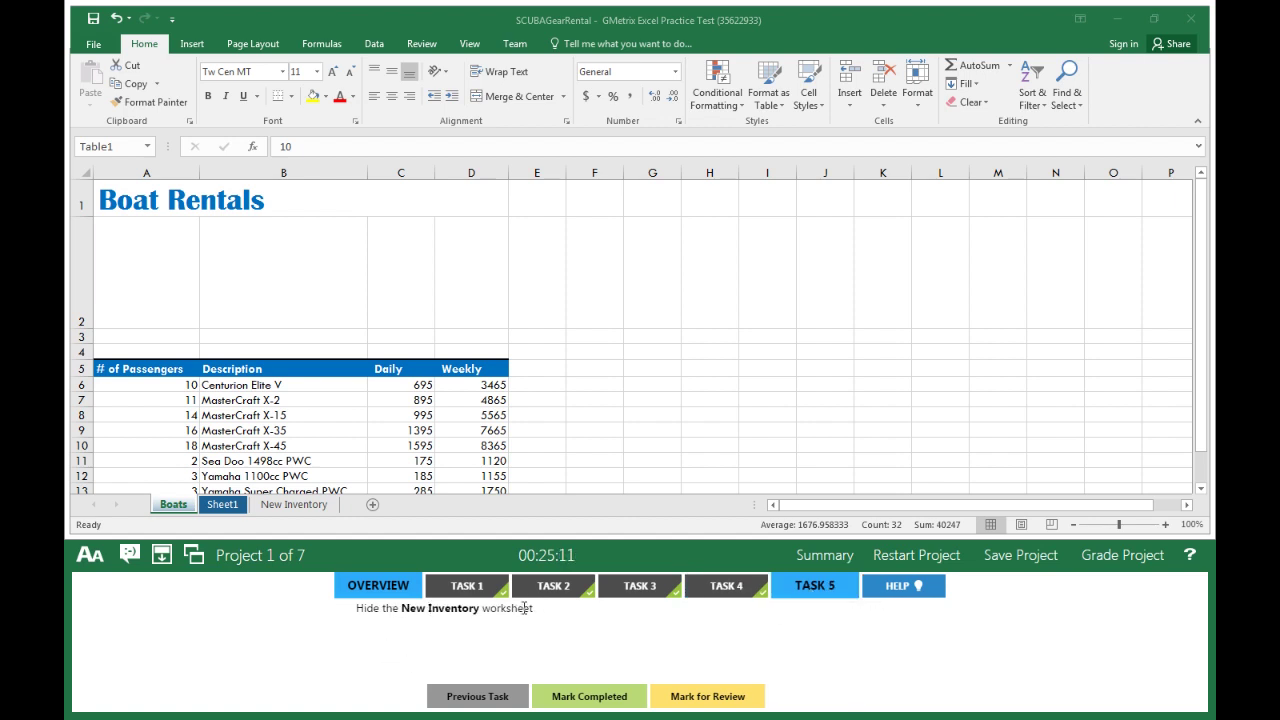
right_click(305, 508)
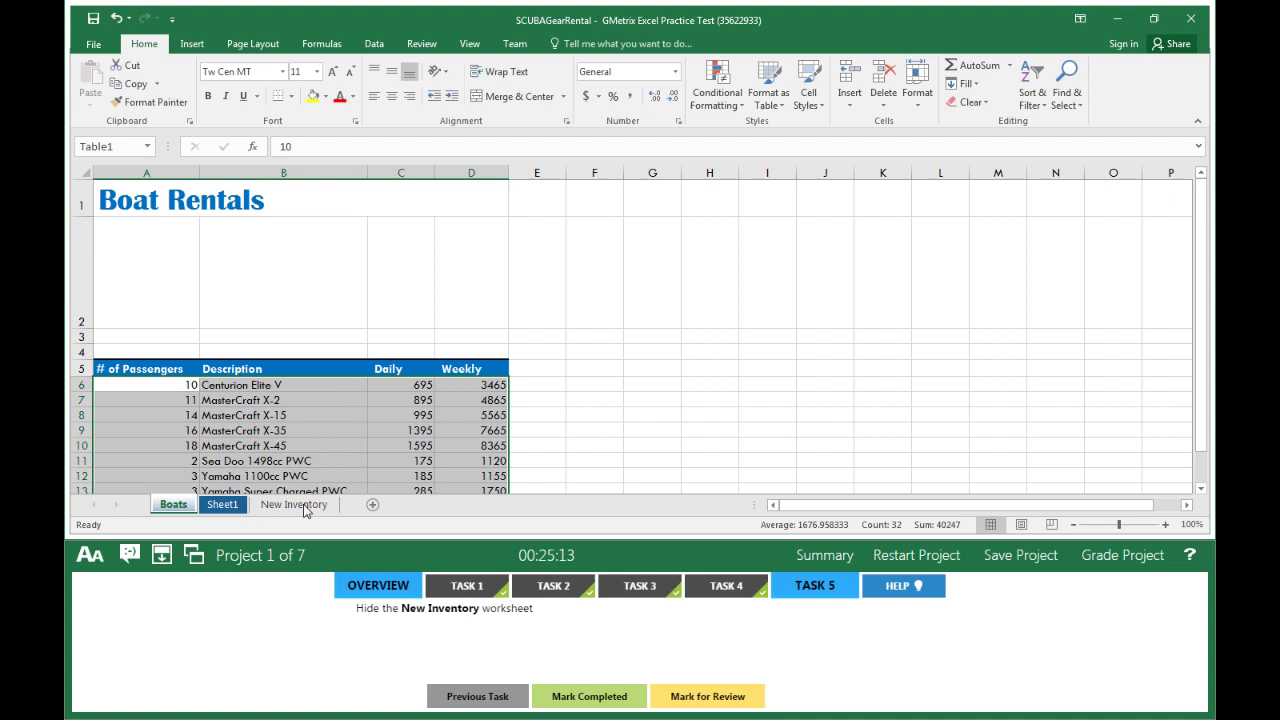
right_click(305, 508)
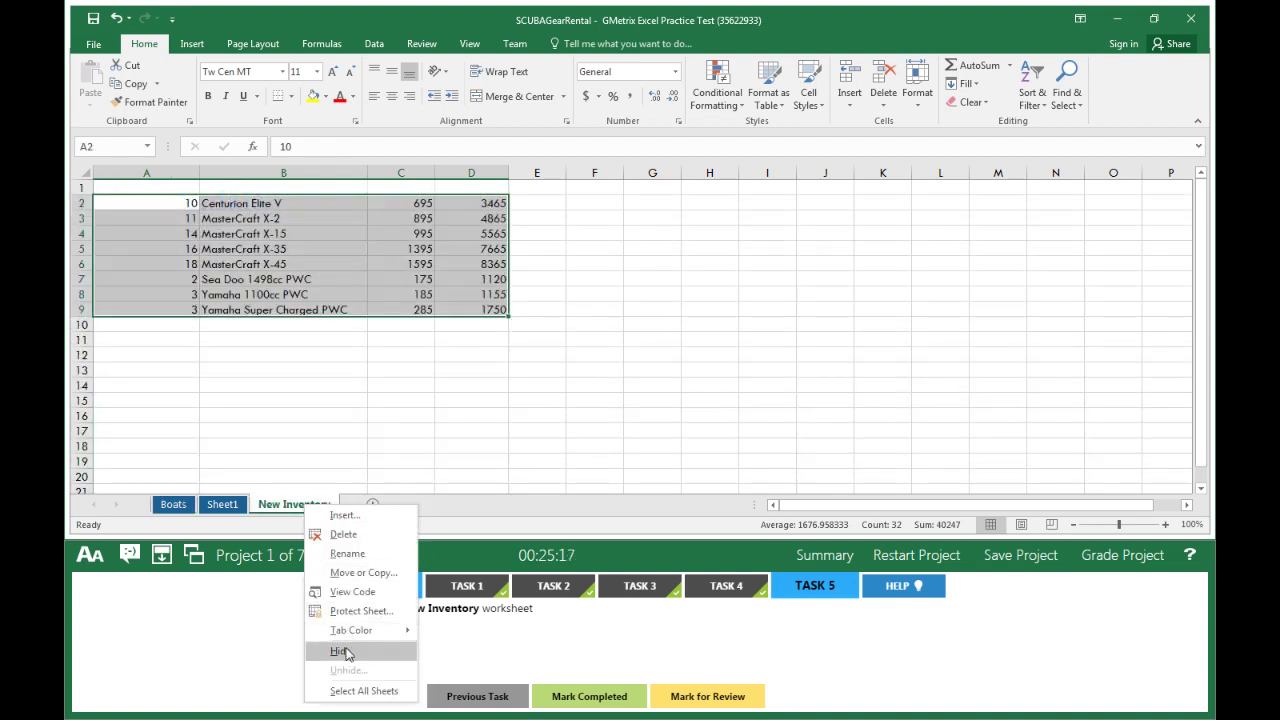
left_click(340, 651)
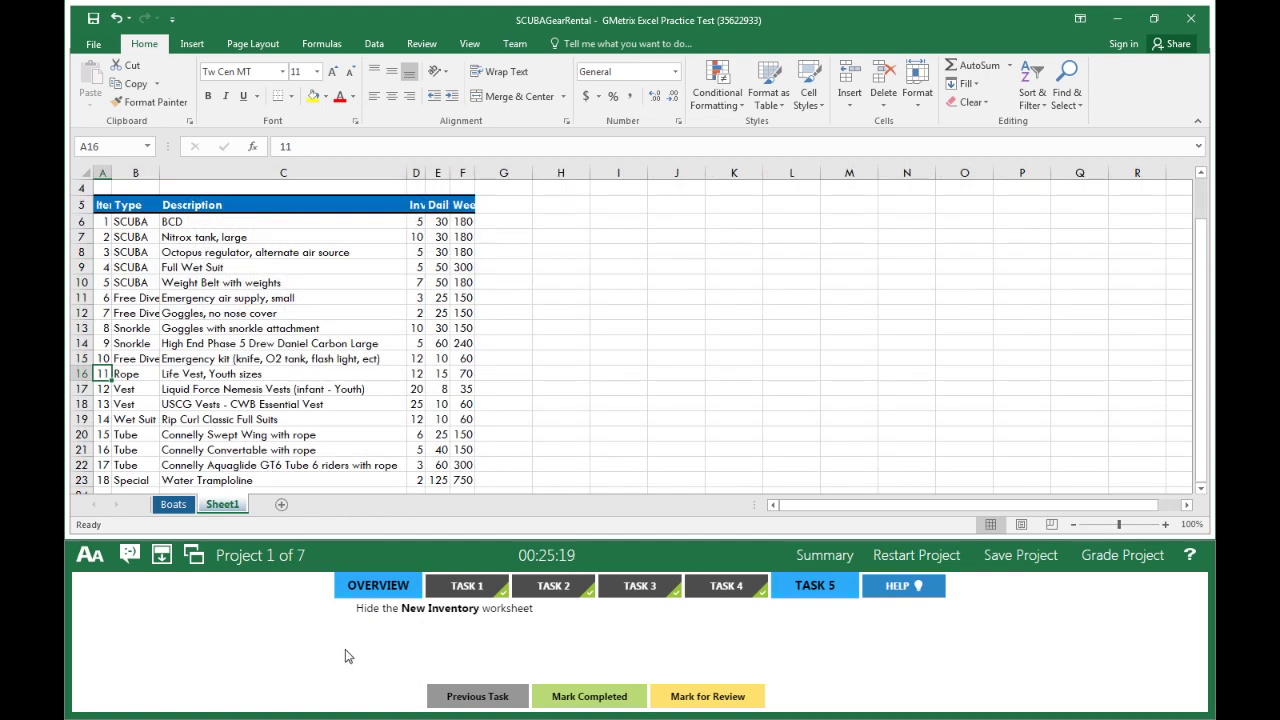
left_click(817, 592)
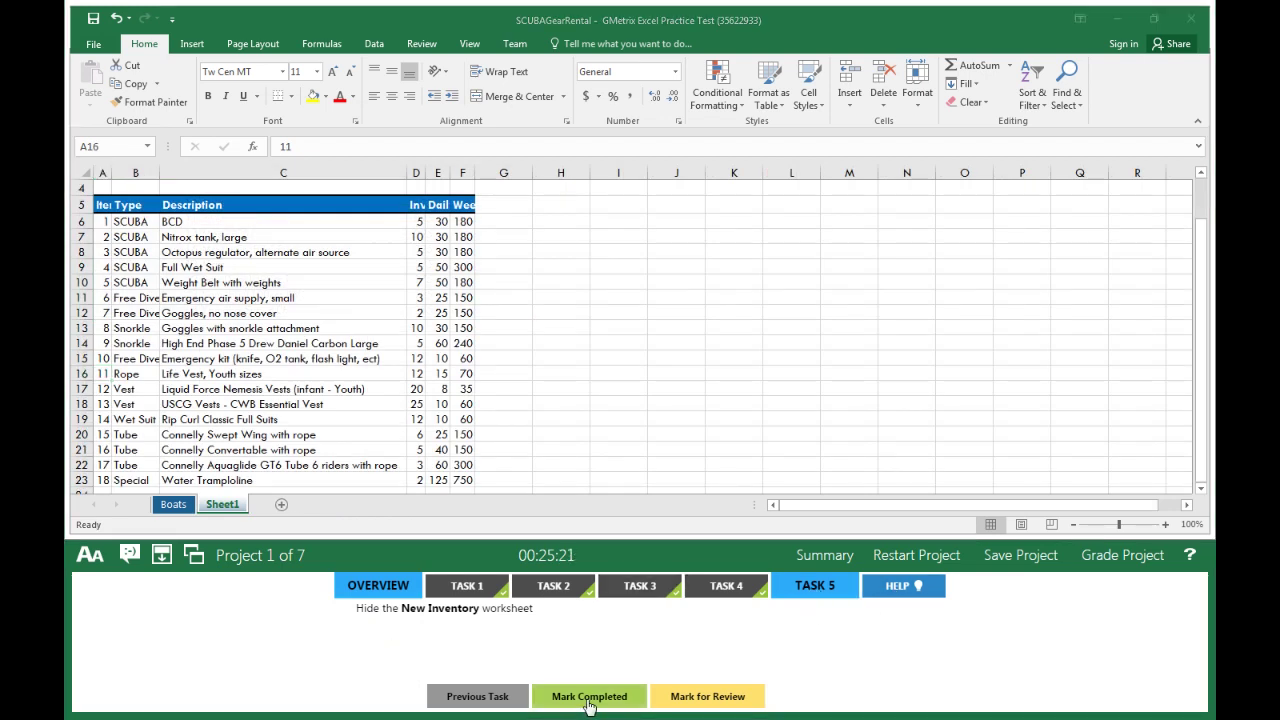